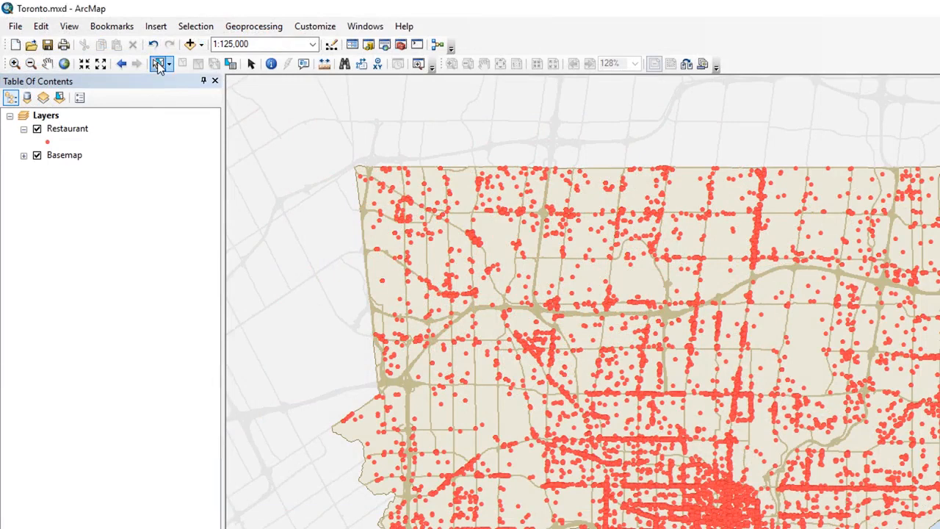
Step: Rectangle-select restaurants in the city's northwest corner, then clear that selection
{"action": "left_click", "coordinate": [170, 64]}
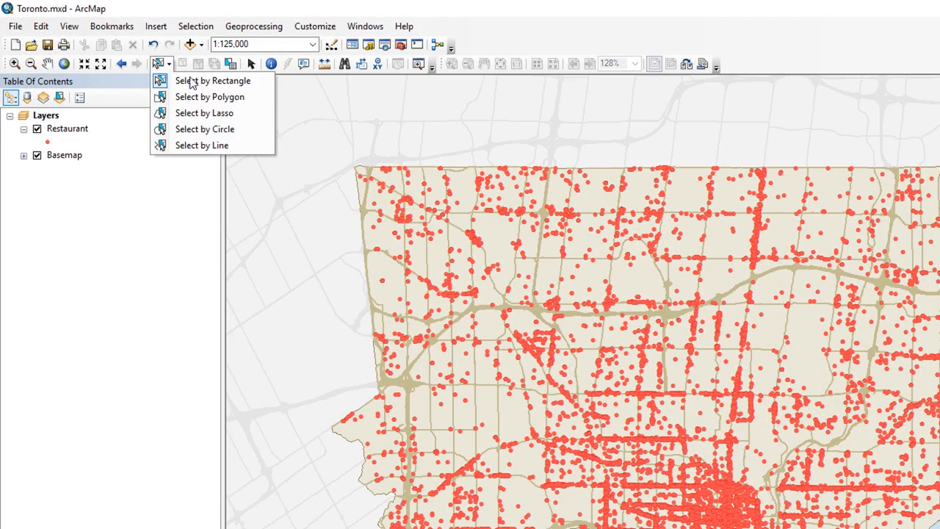
{"action": "left_click", "coordinate": [244, 82]}
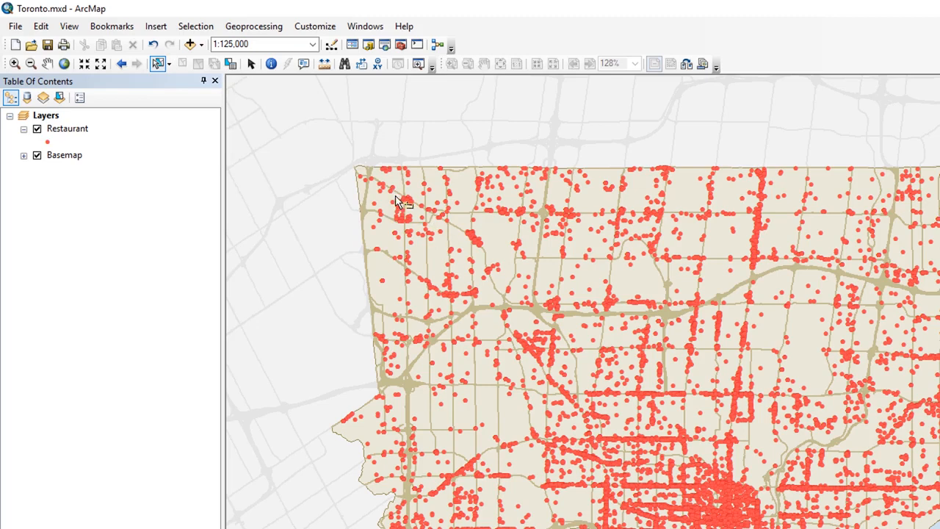
{"action": "left_click_drag", "start_coordinate": [395, 198], "coordinate": [512, 259]}
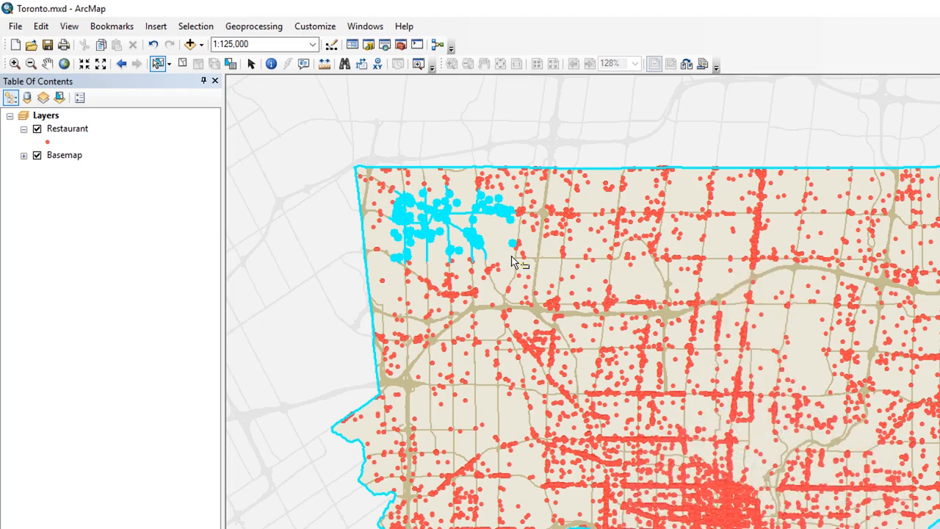
{"action": "left_click", "coordinate": [182, 65]}
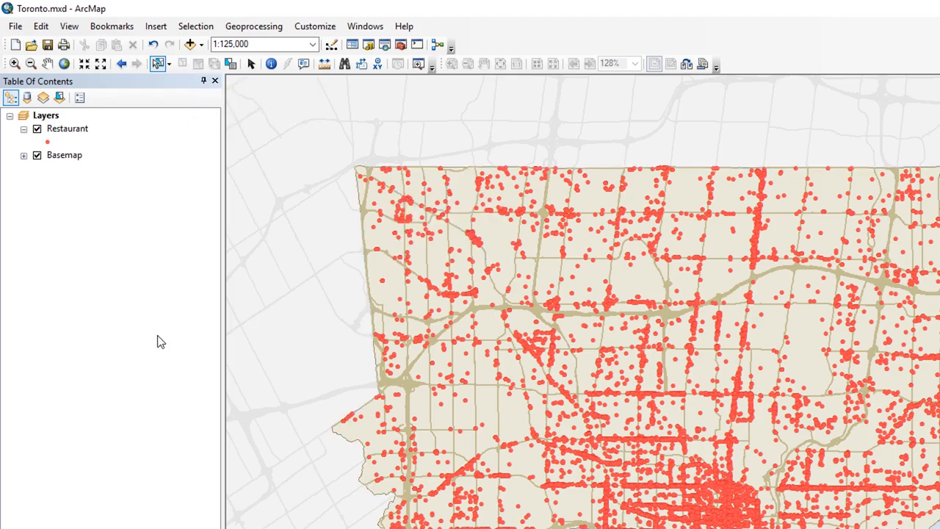
Step: Make Restaurant the only selectable layer
{"action": "right_click", "coordinate": [73, 131]}
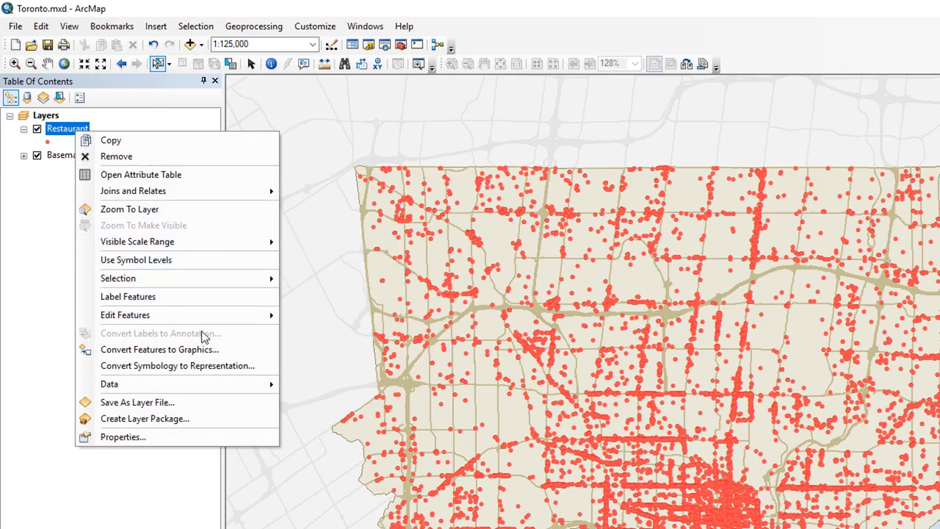
{"action": "mouse_move", "coordinate": [209, 283]}
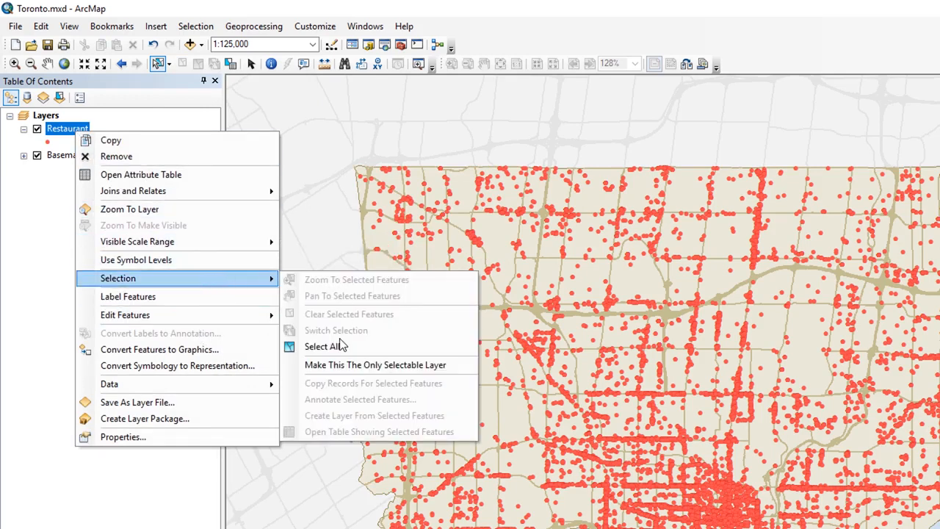
{"action": "left_click", "coordinate": [367, 365]}
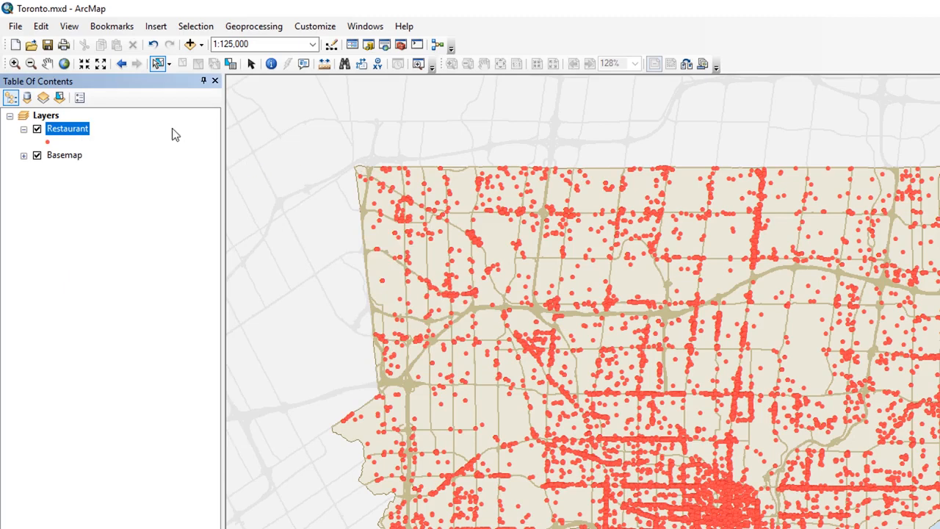
Step: List the Table of Contents layers by selectable and not selectable
{"action": "left_click", "coordinate": [60, 99]}
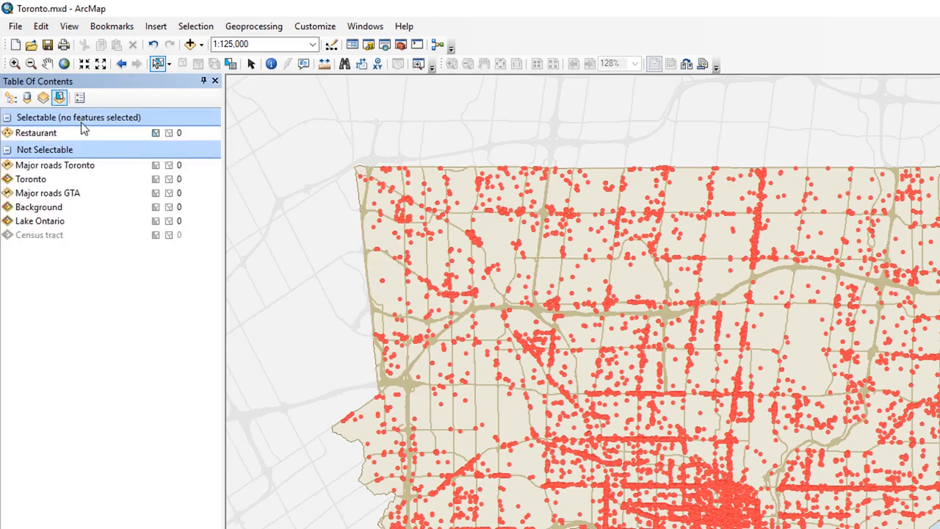
{"action": "key", "text": "ctrl+shift+d"}
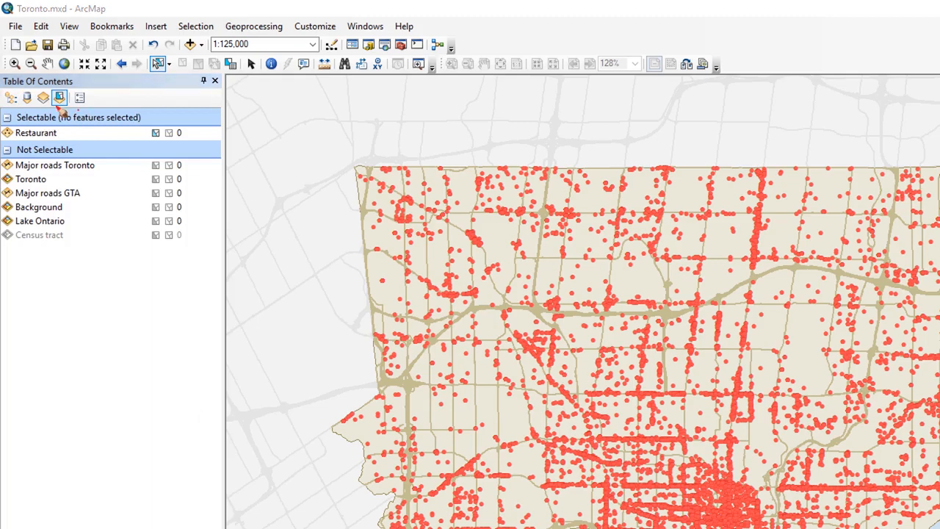
{"action": "left_click_drag", "start_coordinate": [79, 110], "coordinate": [2, 123]}
{"action": "mouse_move", "coordinate": [66, 149]}
{"action": "left_mouse_down"}
{"action": "mouse_move", "coordinate": [197, 144]}
{"action": "mouse_move", "coordinate": [105, 113]}
{"action": "mouse_move", "coordinate": [75, 118]}
{"action": "left_mouse_up"}
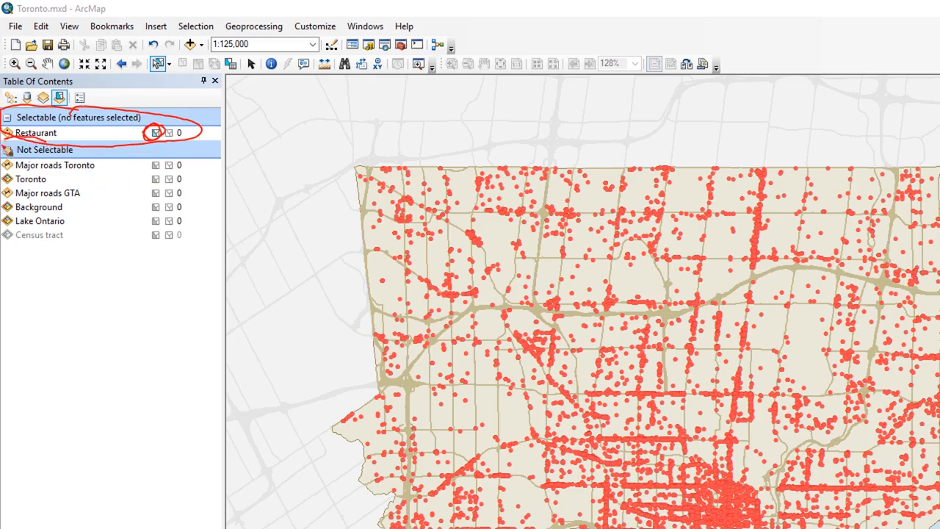
{"action": "mouse_move", "coordinate": [9, 151]}
{"action": "left_mouse_down"}
{"action": "mouse_move", "coordinate": [19, 252]}
{"action": "mouse_move", "coordinate": [148, 252]}
{"action": "mouse_move", "coordinate": [210, 160]}
{"action": "mouse_move", "coordinate": [65, 156]}
{"action": "left_mouse_up"}
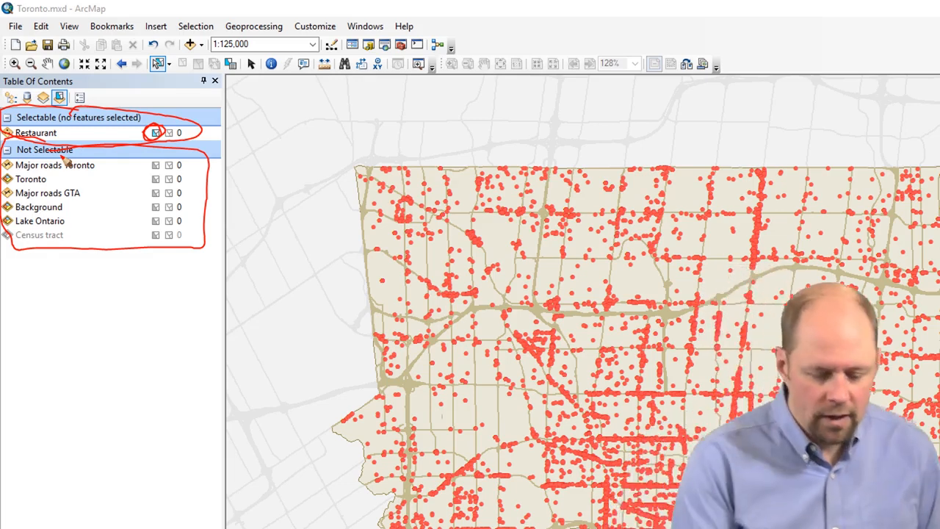
{"action": "key", "text": "Escape"}
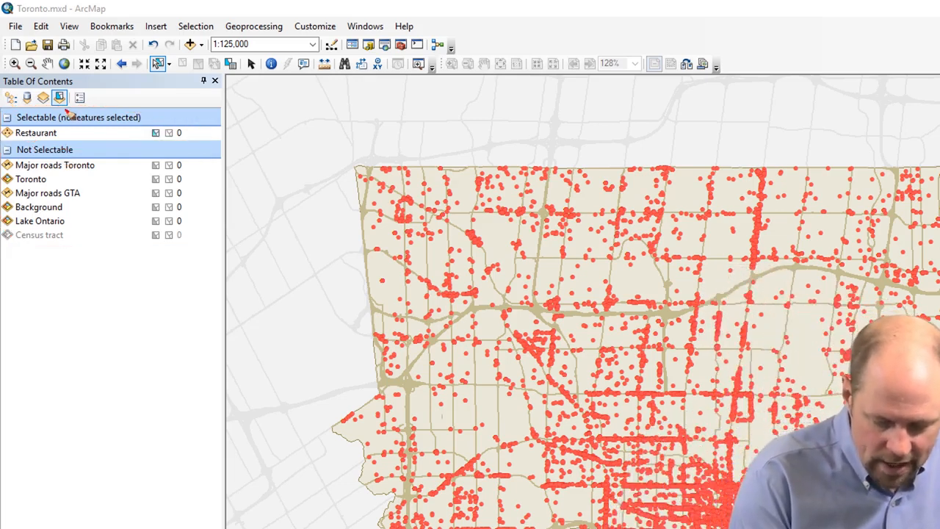
{"action": "mouse_move", "coordinate": [62, 107]}
{"action": "left_mouse_down"}
{"action": "mouse_move", "coordinate": [1, 119]}
{"action": "mouse_move", "coordinate": [120, 144]}
{"action": "mouse_move", "coordinate": [127, 102]}
{"action": "left_mouse_up"}
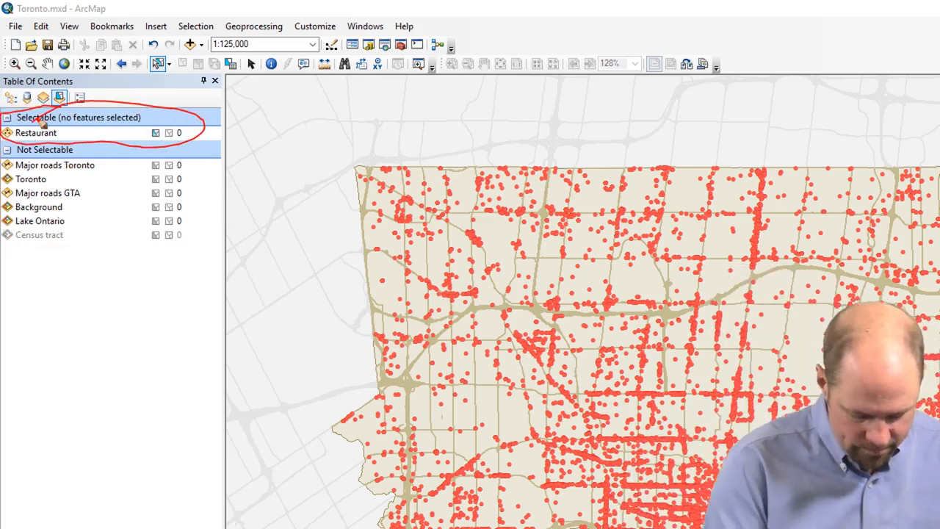
{"action": "key", "text": "Escape"}
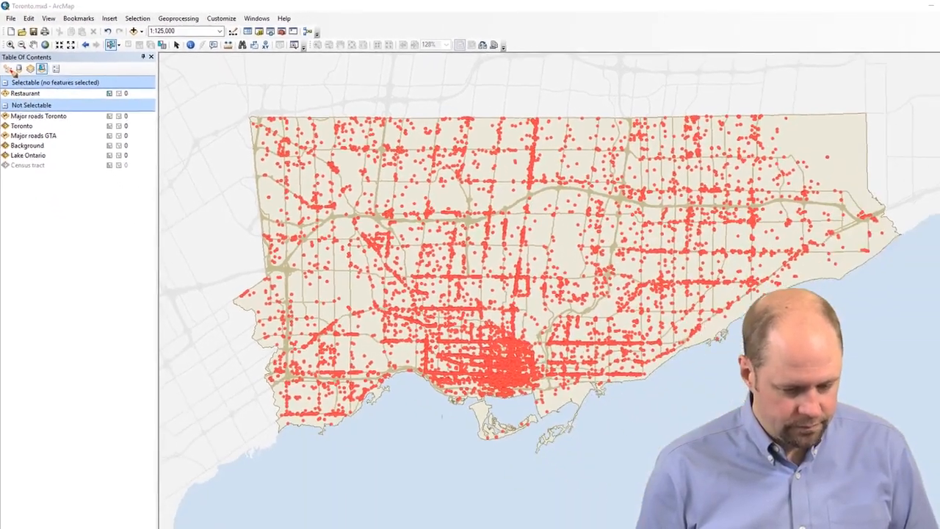
Step: Return to drawing-order listing, circle-select northwest restaurants, then clear that selection
{"action": "left_click", "coordinate": [10, 99]}
{"action": "left_click", "coordinate": [111, 43]}
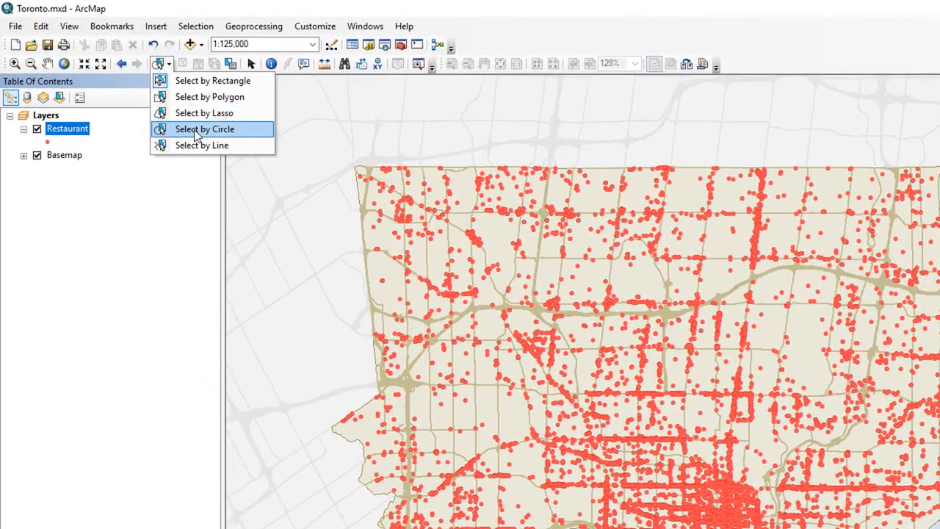
{"action": "left_click", "coordinate": [197, 136]}
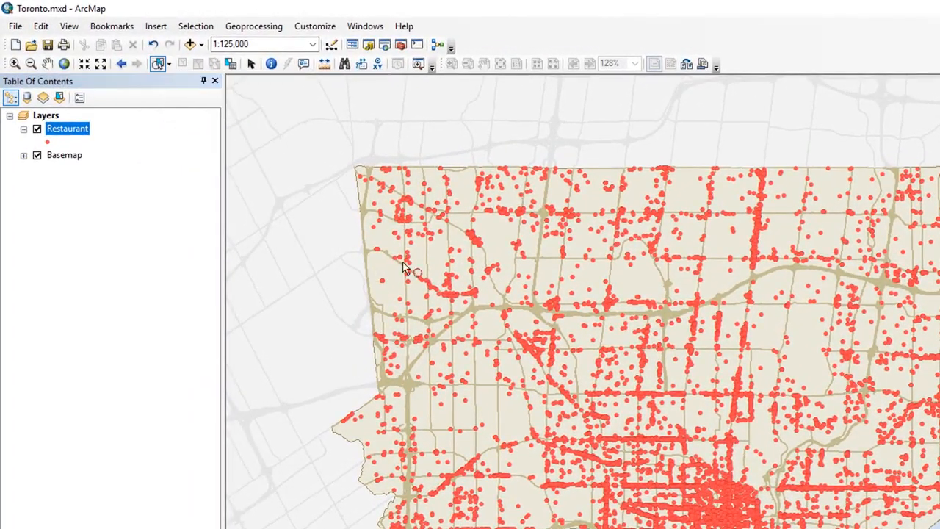
{"action": "left_click_drag", "start_coordinate": [439, 231], "coordinate": [526, 309]}
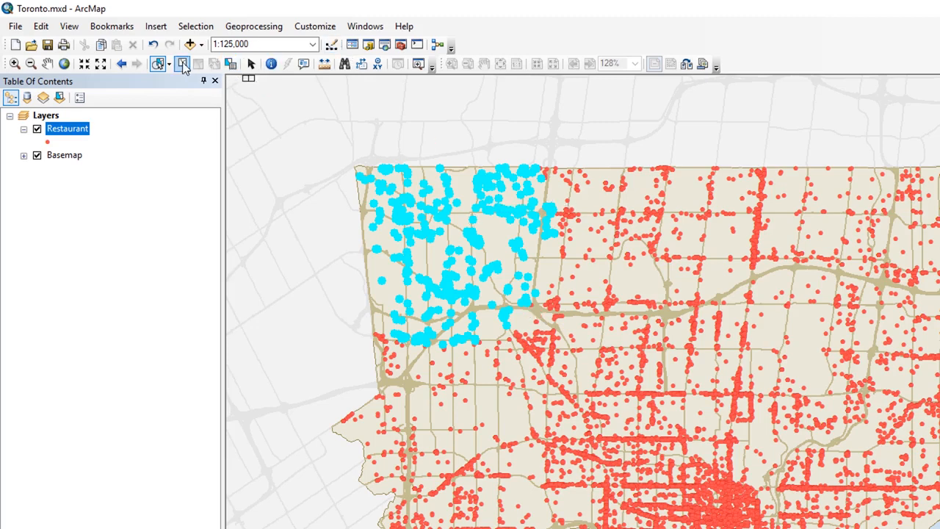
{"action": "left_click", "coordinate": [183, 66]}
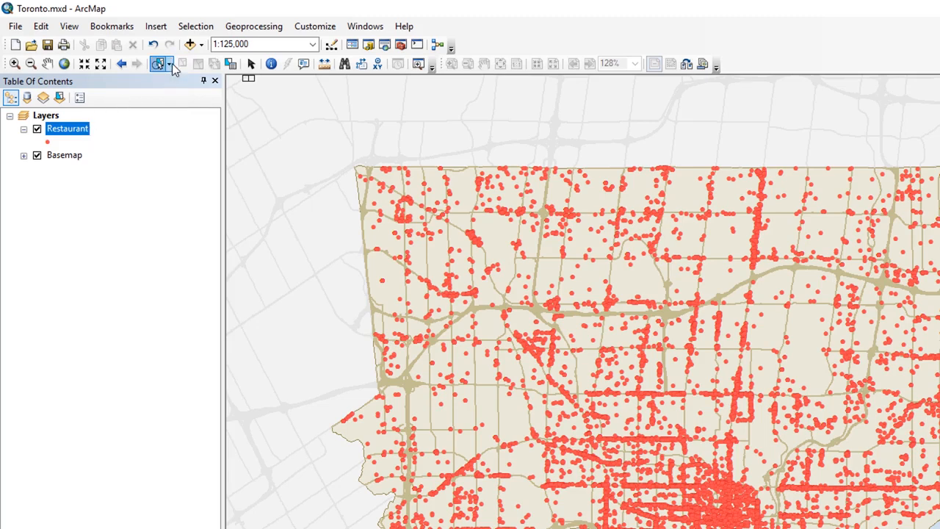
Step: Switch to lasso selection and draw a freehand outline around north-central restaurants
{"action": "left_click", "coordinate": [171, 64]}
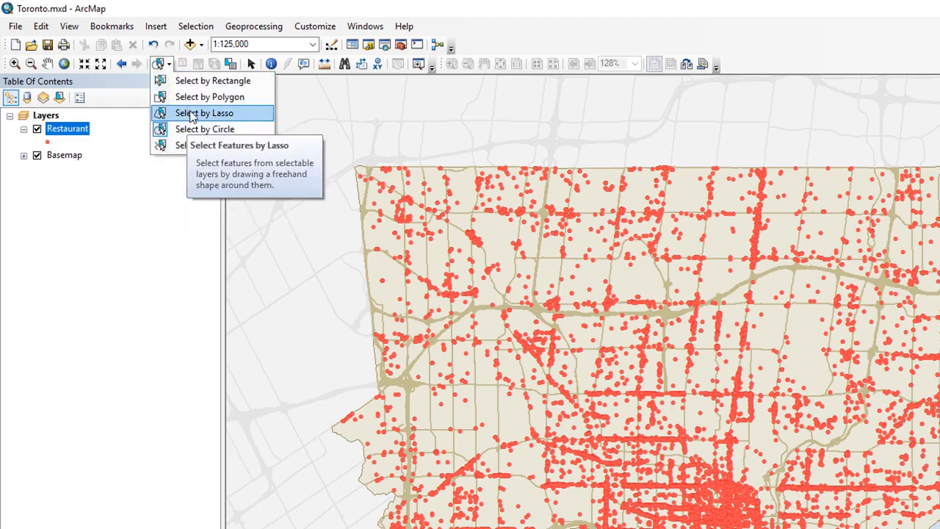
{"action": "left_click", "coordinate": [192, 114]}
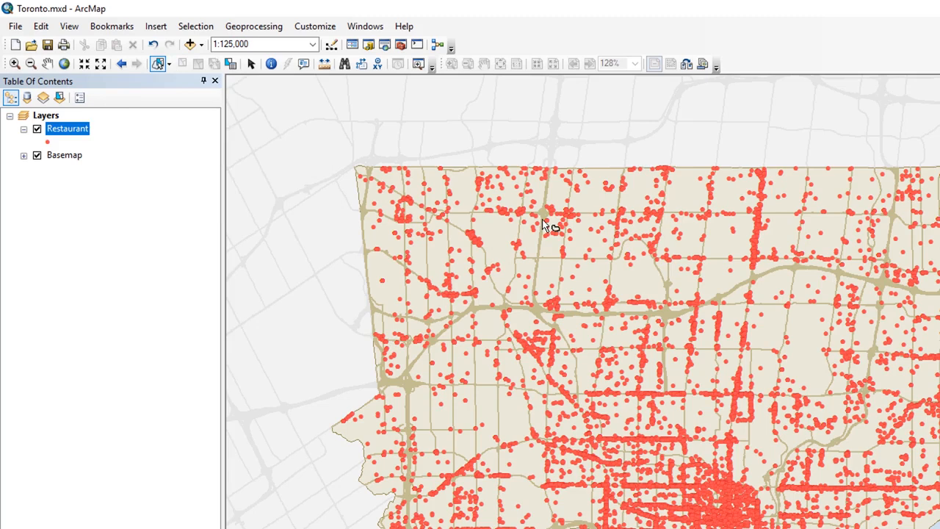
{"action": "mouse_move", "coordinate": [544, 225]}
{"action": "left_mouse_down"}
{"action": "mouse_move", "coordinate": [485, 226]}
{"action": "mouse_move", "coordinate": [430, 327]}
{"action": "mouse_move", "coordinate": [593, 303]}
{"action": "mouse_move", "coordinate": [628, 214]}
{"action": "mouse_move", "coordinate": [544, 223]}
{"action": "left_mouse_up"}
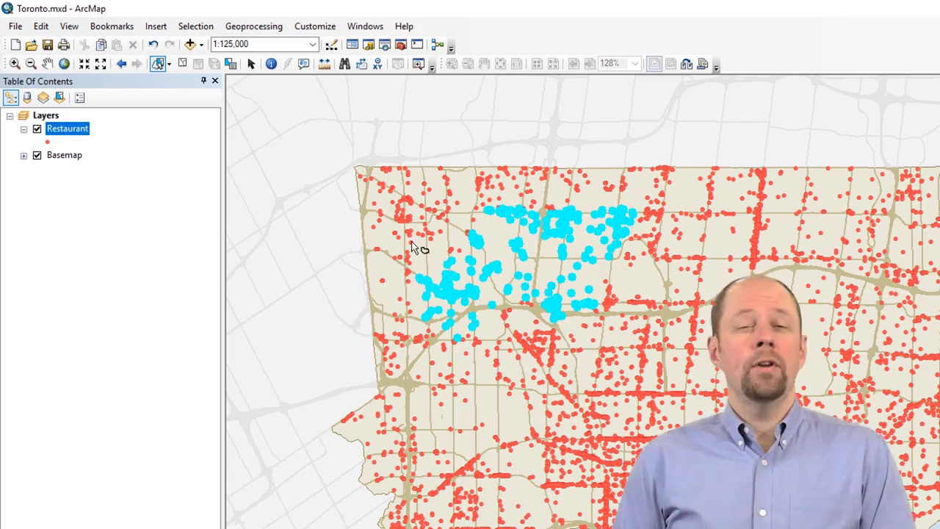
Step: In the Restaurant attribute table, view the 485 selected records and clear them to 0 of 15434
{"action": "right_click", "coordinate": [66, 129]}
{"action": "left_click", "coordinate": [103, 171]}
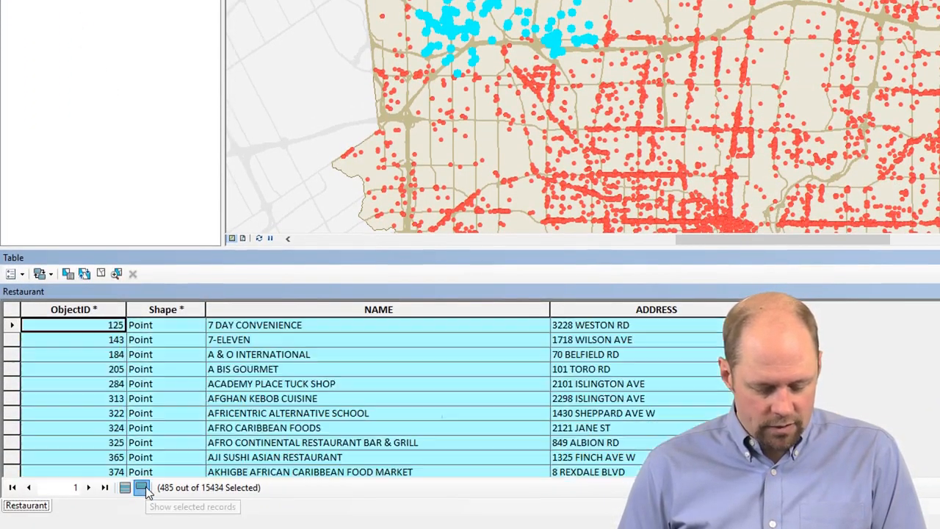
{"action": "left_click", "coordinate": [142, 488]}
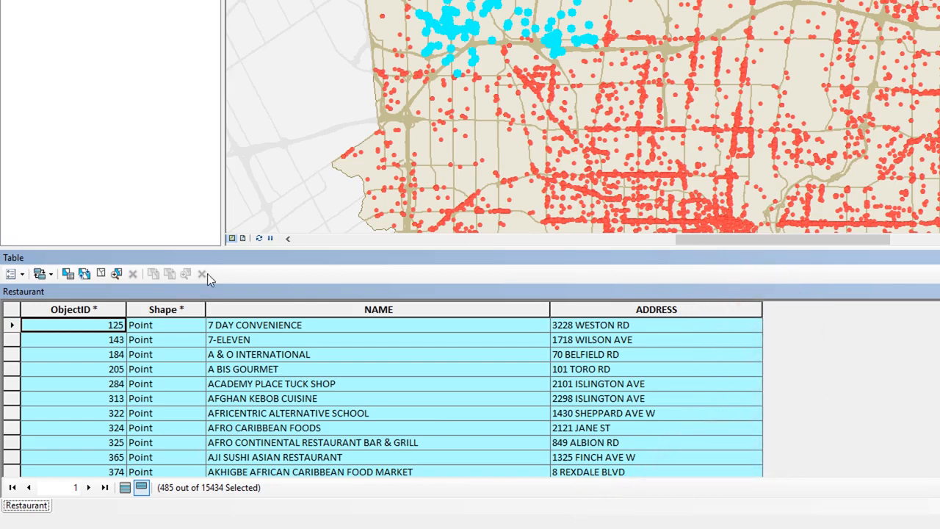
{"action": "left_click", "coordinate": [100, 273]}
{"action": "left_click", "coordinate": [136, 487]}
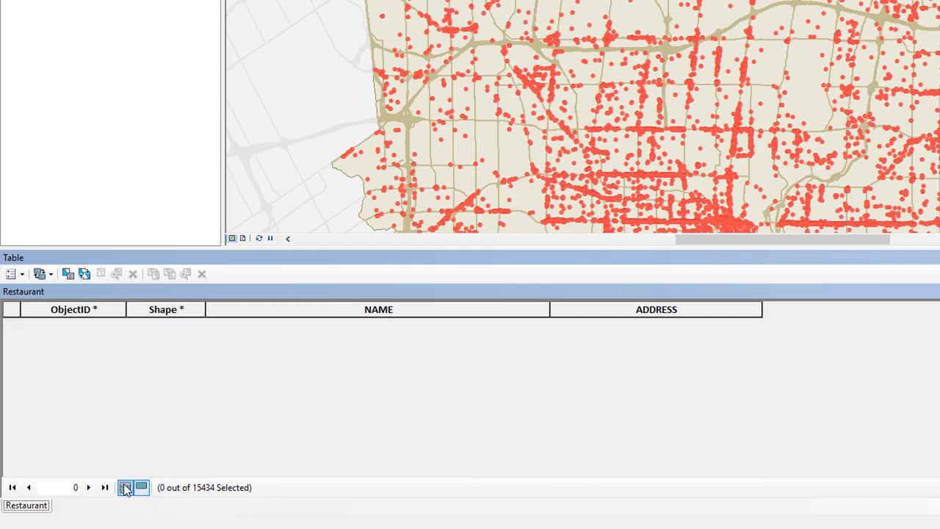
Step: Select restaurant records 3 through 10, invert the selection, then invert back to those 8
{"action": "left_click", "coordinate": [125, 487]}
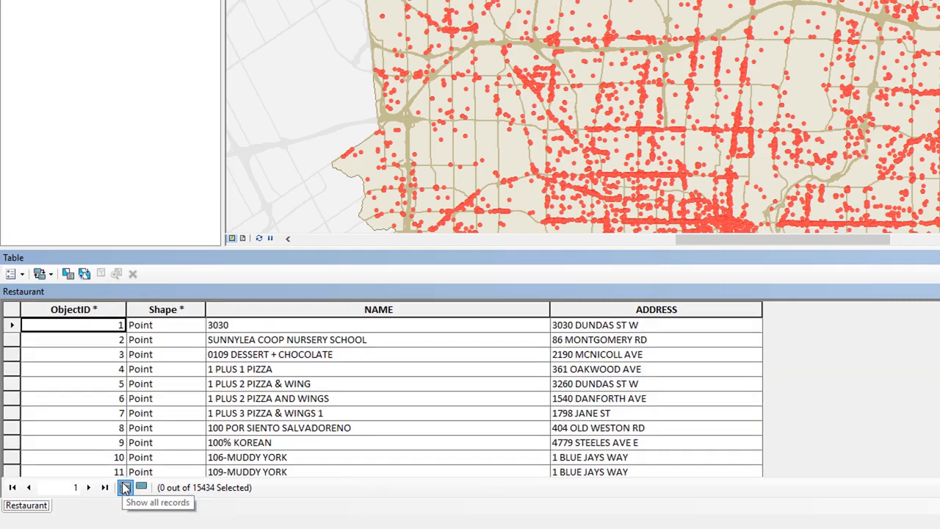
{"action": "left_click_drag", "start_coordinate": [11, 359], "coordinate": [7, 460]}
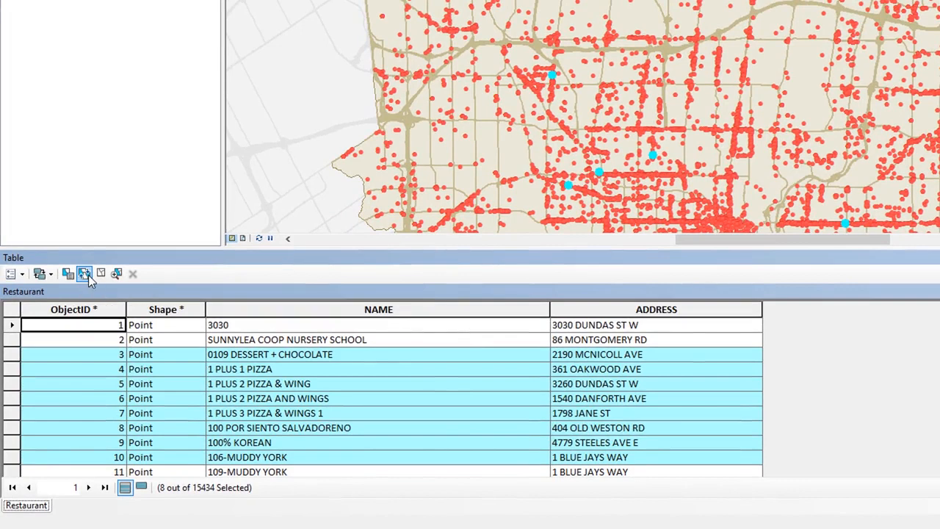
{"action": "left_click", "coordinate": [87, 273]}
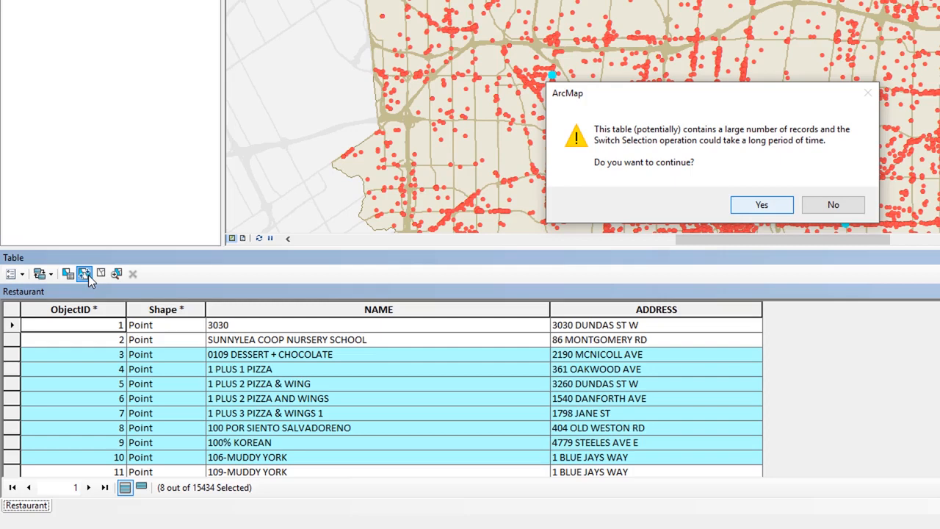
{"action": "left_click", "coordinate": [762, 204]}
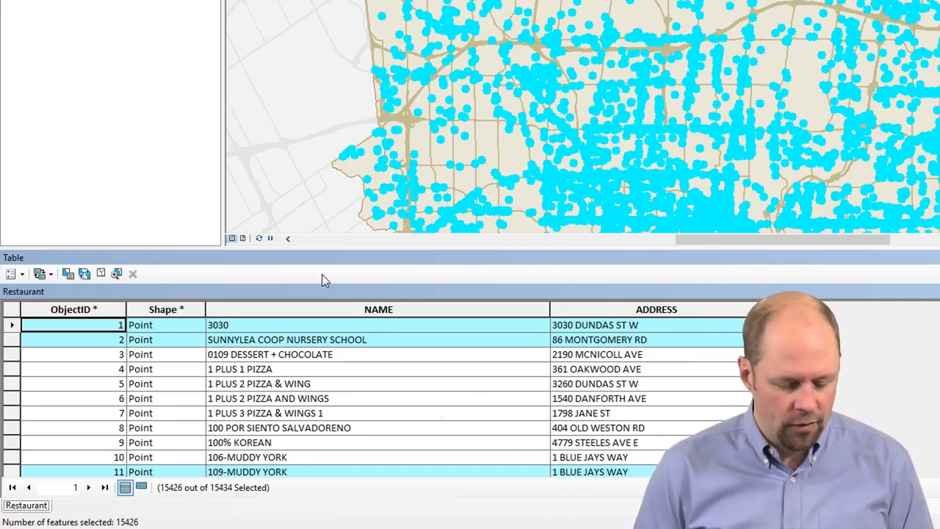
{"action": "left_click", "coordinate": [84, 274]}
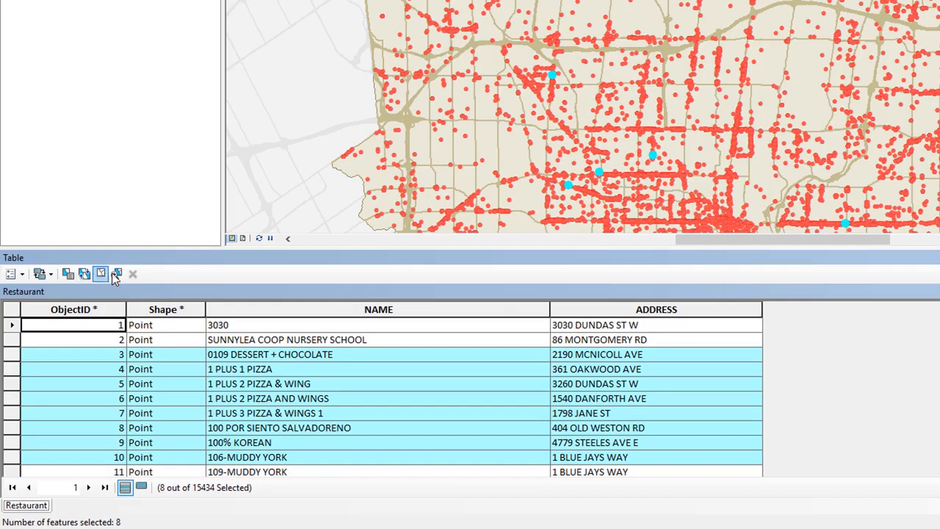
Step: Zoom to the selected restaurants, then select only '0109 DESSERT + CHOCOLATE' and zoom to it
{"action": "left_click", "coordinate": [116, 275]}
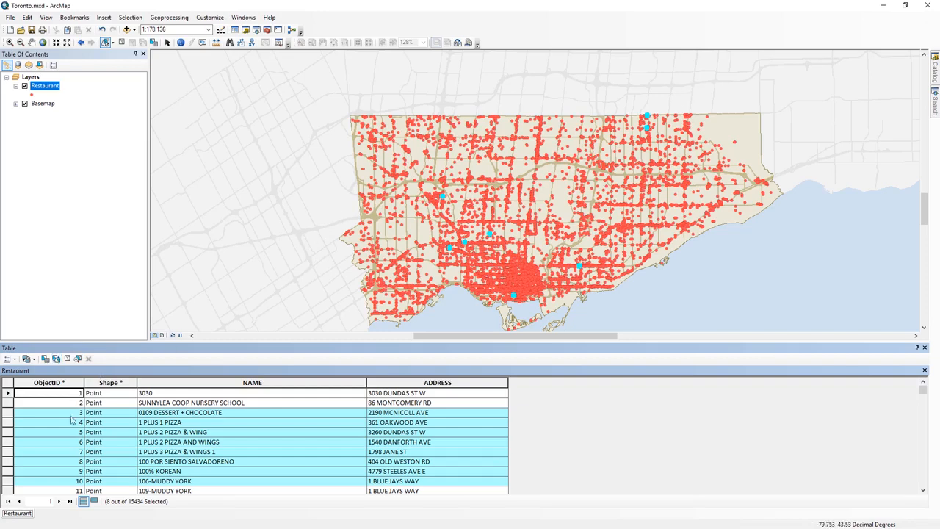
{"action": "left_click", "coordinate": [7, 413]}
{"action": "left_click", "coordinate": [9, 413]}
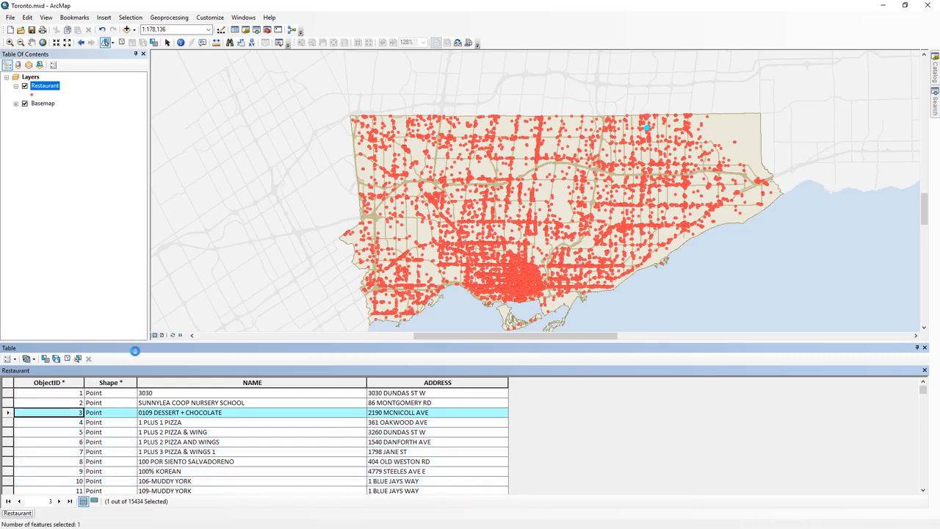
{"action": "right_click", "coordinate": [5, 414]}
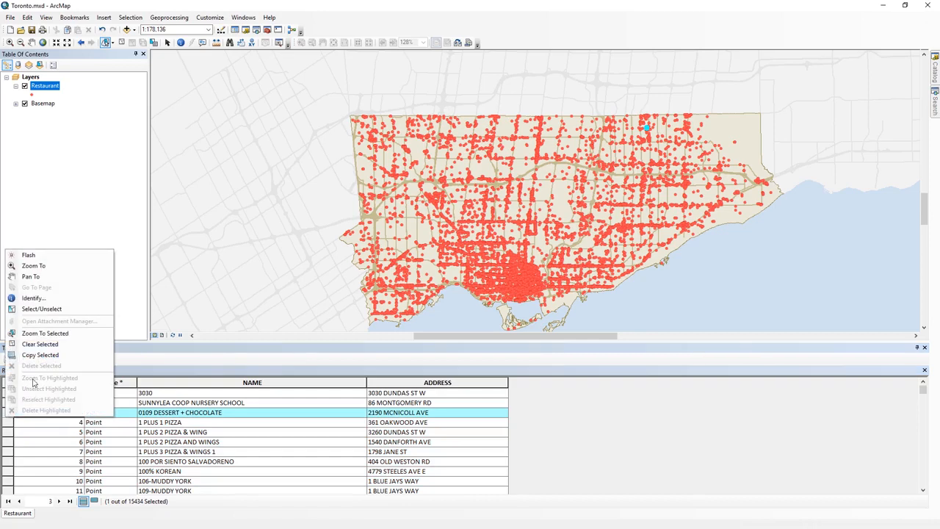
{"action": "left_click", "coordinate": [53, 336]}
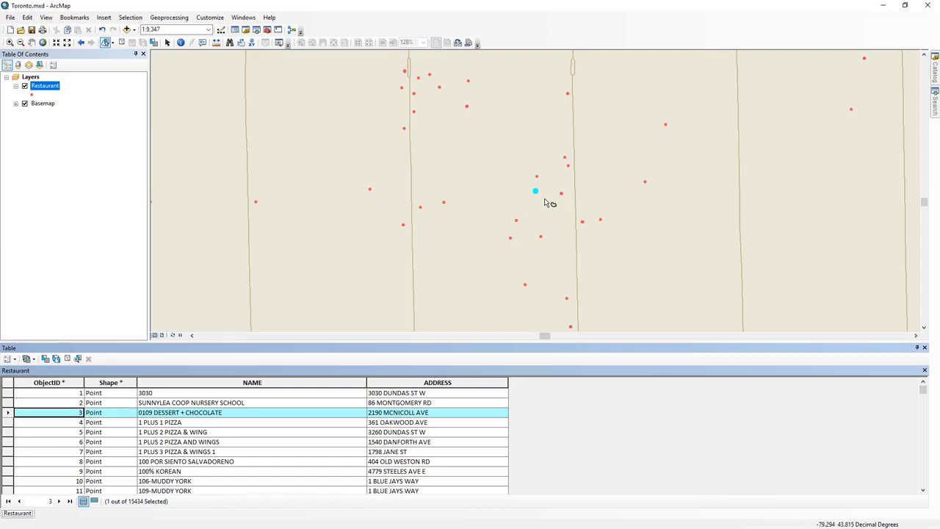
Step: Clear the restaurant selection to 0 of 15434 and zoom in on northwest Toronto
{"action": "left_click", "coordinate": [67, 359]}
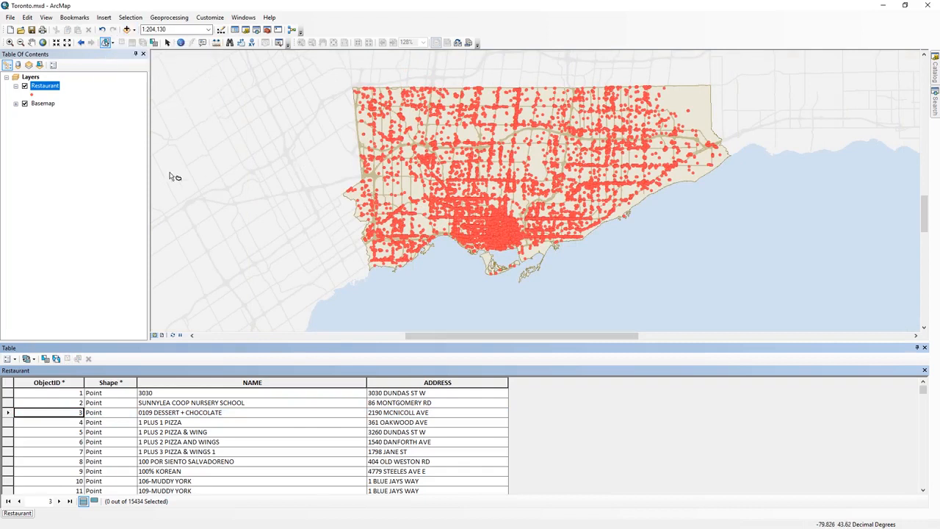
{"action": "left_click", "coordinate": [9, 42]}
{"action": "left_click_drag", "start_coordinate": [339, 86], "coordinate": [502, 206]}
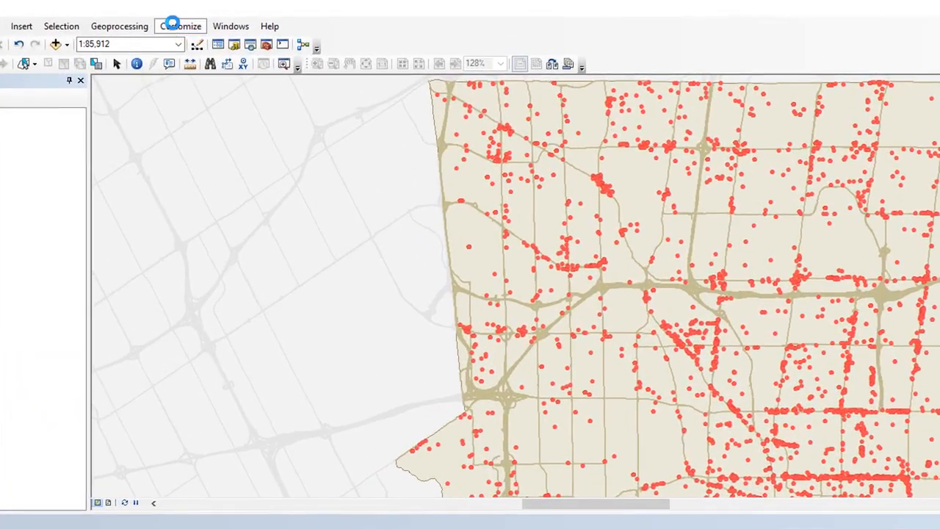
Step: Show the Draw toolbar and choose Circle as the graphic shape
{"action": "left_click", "coordinate": [171, 22]}
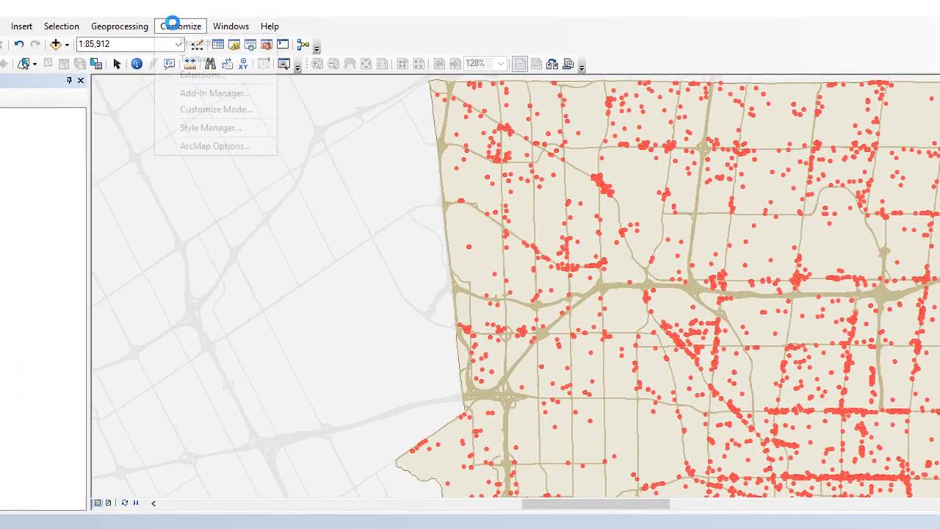
{"action": "mouse_move", "coordinate": [191, 61]}
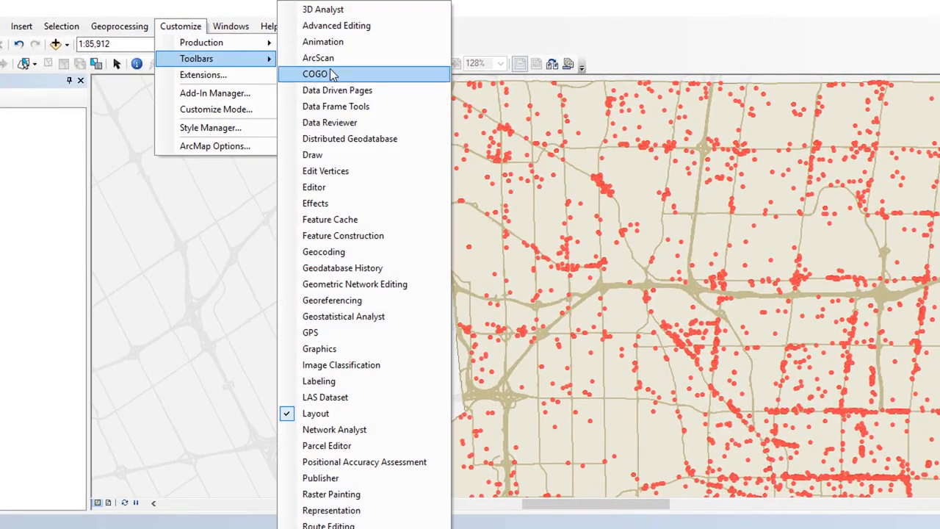
{"action": "left_click", "coordinate": [353, 154]}
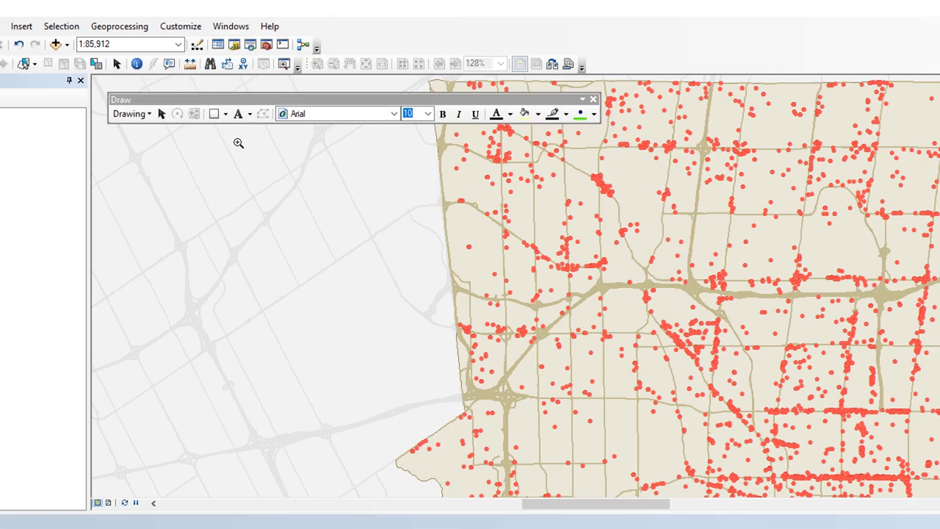
{"action": "left_click", "coordinate": [163, 115]}
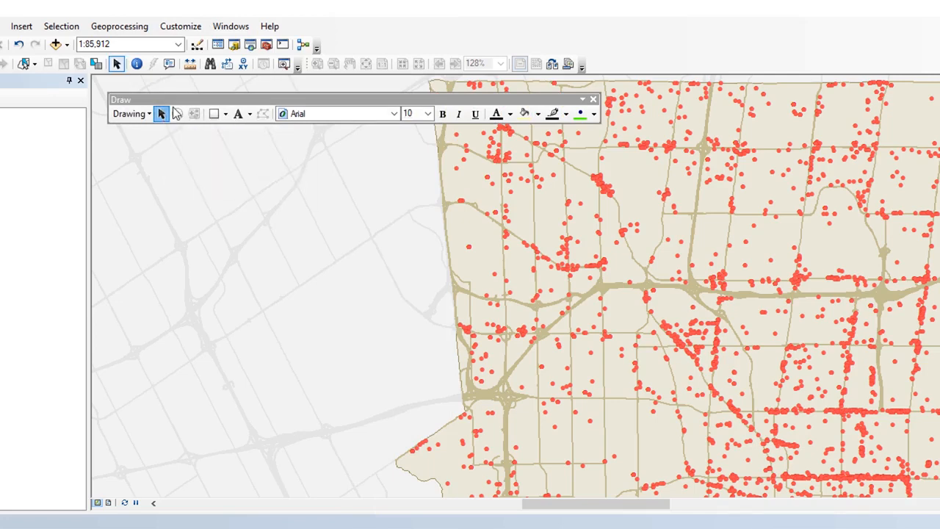
{"action": "left_click", "coordinate": [226, 113]}
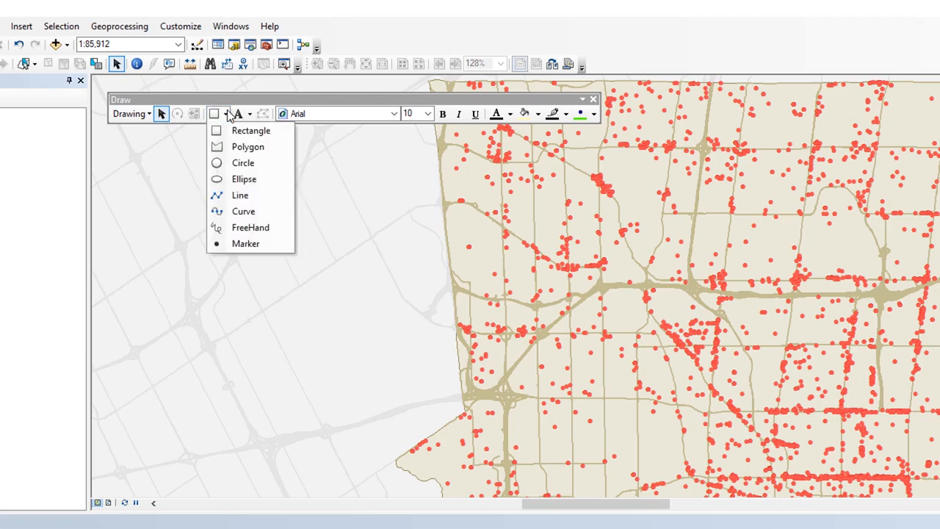
{"action": "left_click", "coordinate": [243, 163]}
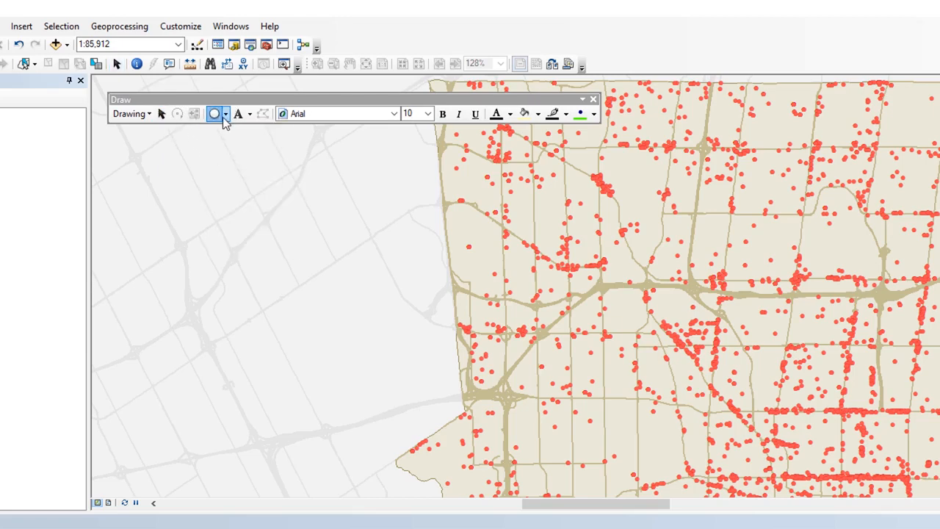
Step: Drag out a circle graphic over the restaurant points in northwest Toronto
{"action": "left_click_drag", "start_coordinate": [785, 236], "coordinate": [846, 315]}
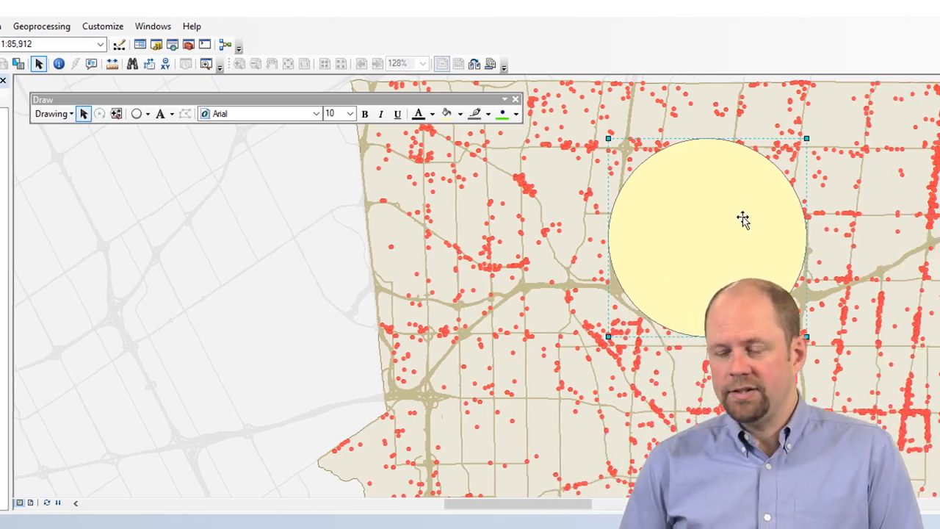
Step: Set the circle's Size and Position to 5,000 m width and 5,000 m height
{"action": "right_click", "coordinate": [744, 219]}
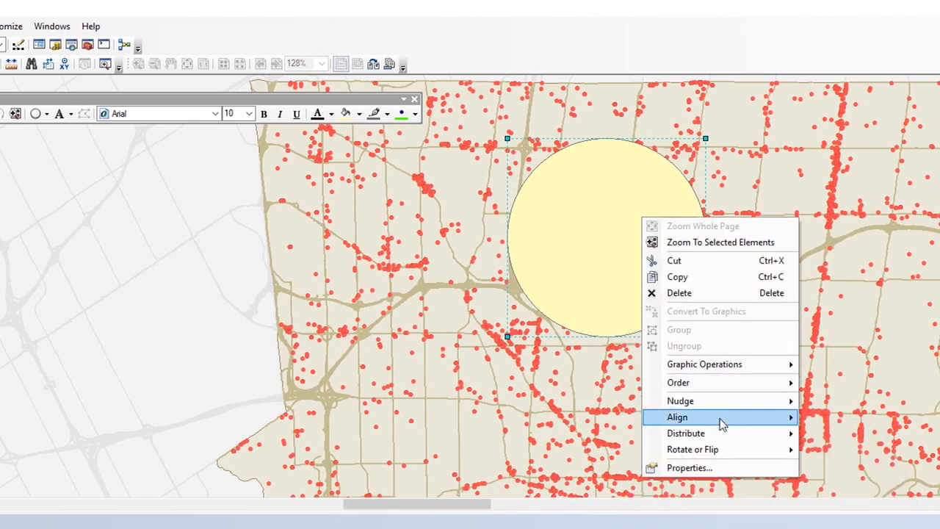
{"action": "left_click", "coordinate": [706, 468]}
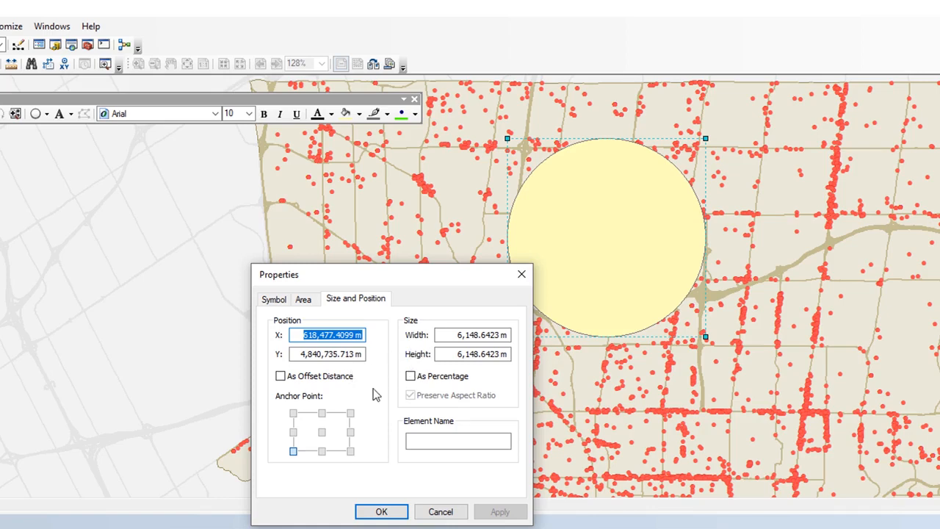
{"action": "mouse_move", "coordinate": [343, 320]}
{"action": "left_mouse_down"}
{"action": "mouse_move", "coordinate": [273, 337]}
{"action": "mouse_move", "coordinate": [334, 376]}
{"action": "mouse_move", "coordinate": [371, 322]}
{"action": "mouse_move", "coordinate": [344, 314]}
{"action": "left_mouse_up"}
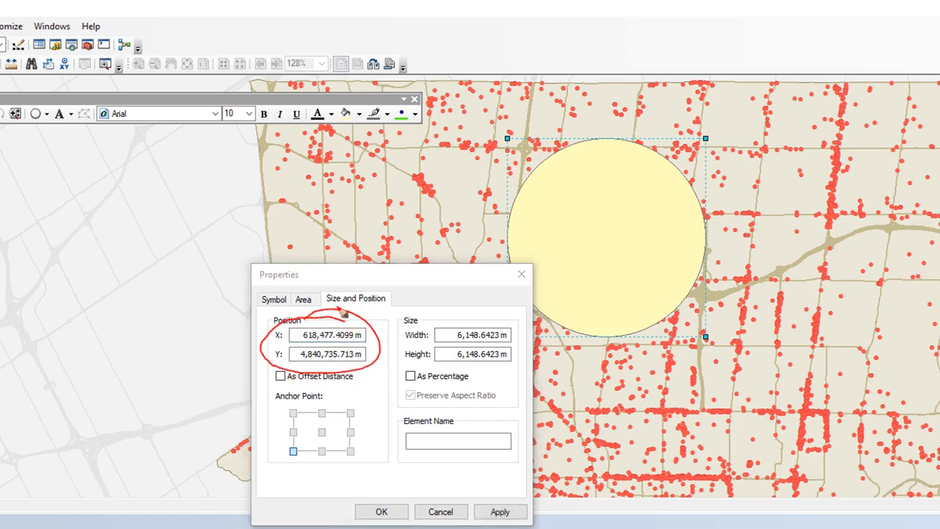
{"action": "mouse_move", "coordinate": [486, 312]}
{"action": "left_mouse_down"}
{"action": "mouse_move", "coordinate": [473, 308]}
{"action": "mouse_move", "coordinate": [405, 370]}
{"action": "mouse_move", "coordinate": [530, 343]}
{"action": "mouse_move", "coordinate": [477, 301]}
{"action": "left_mouse_up"}
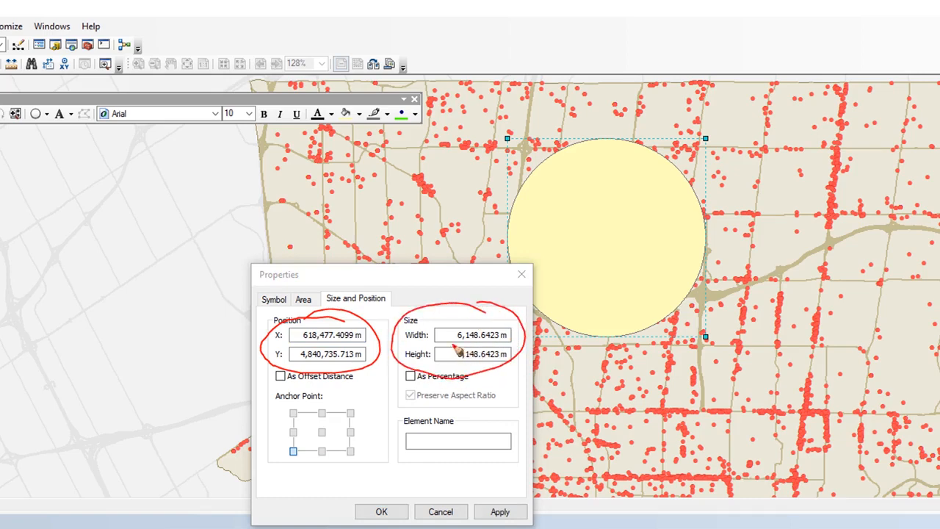
{"action": "left_click_drag", "start_coordinate": [451, 342], "coordinate": [511, 340]}
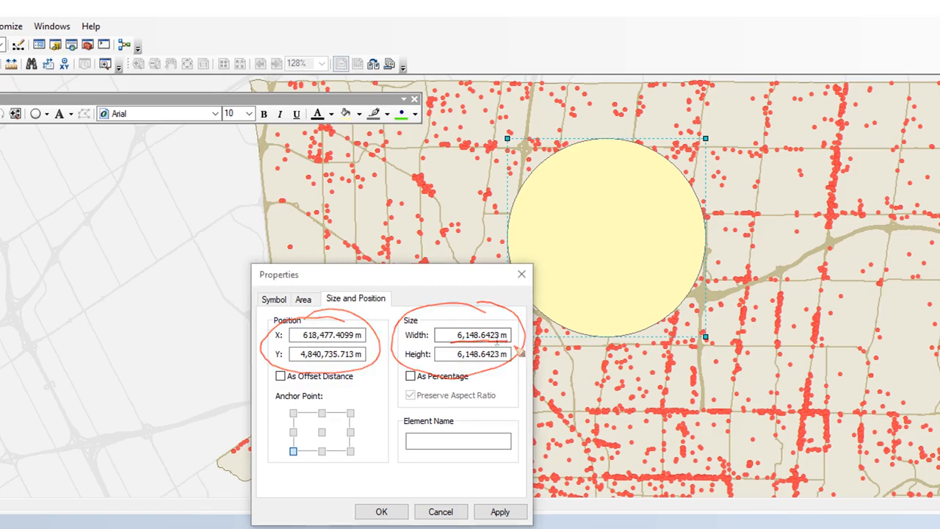
{"action": "double_click", "coordinate": [492, 335]}
{"action": "type", "text": "50m"}
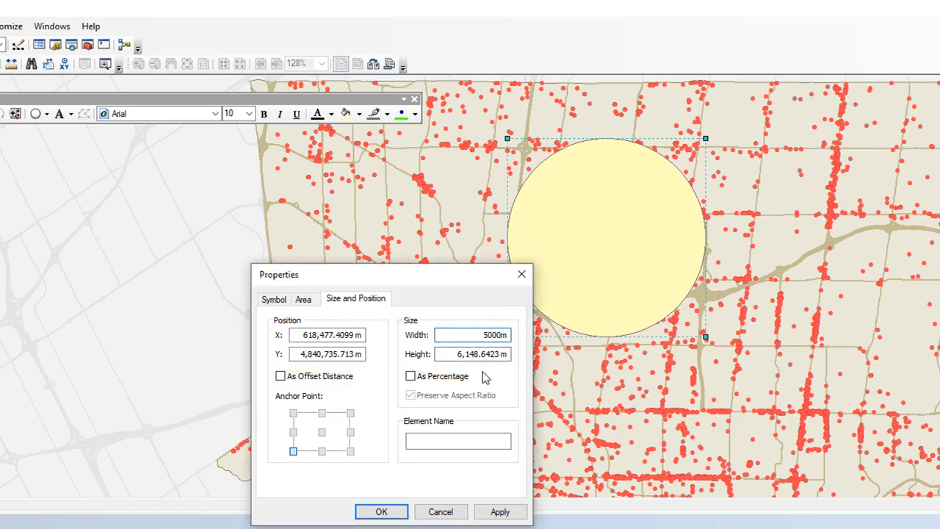
{"action": "key", "text": "Tab"}
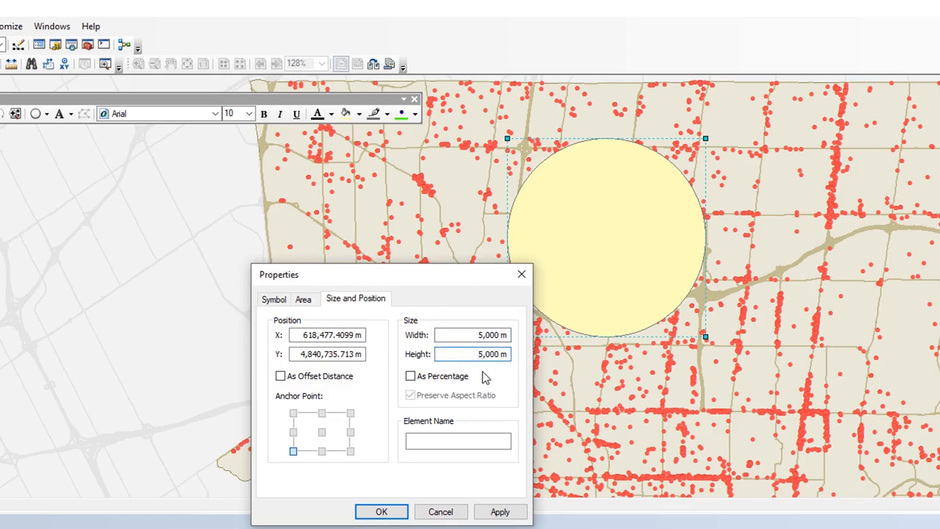
{"action": "left_click", "coordinate": [502, 512]}
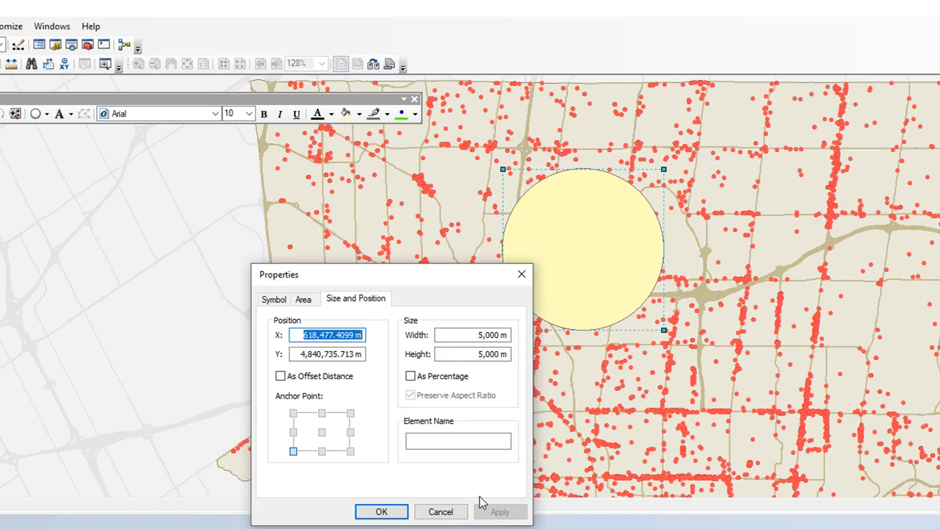
{"action": "left_click", "coordinate": [387, 511]}
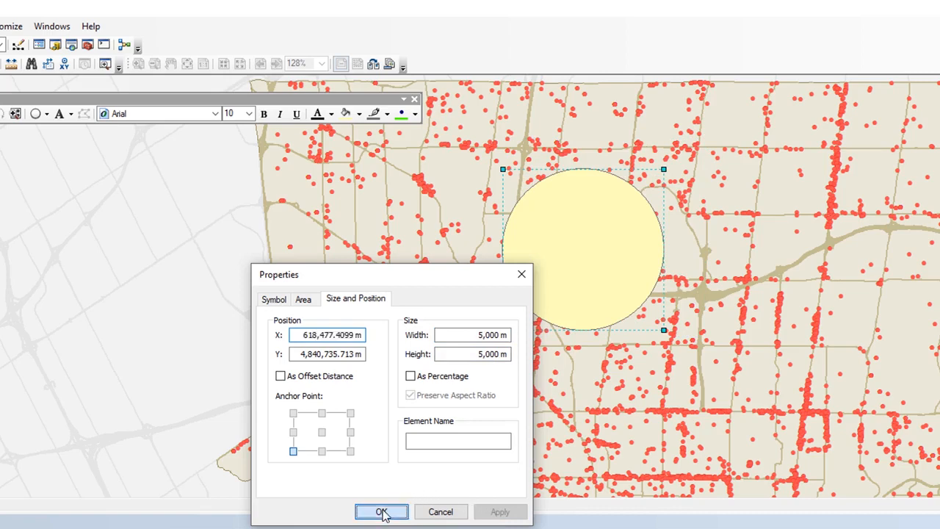
{"action": "double_click", "coordinate": [531, 244]}
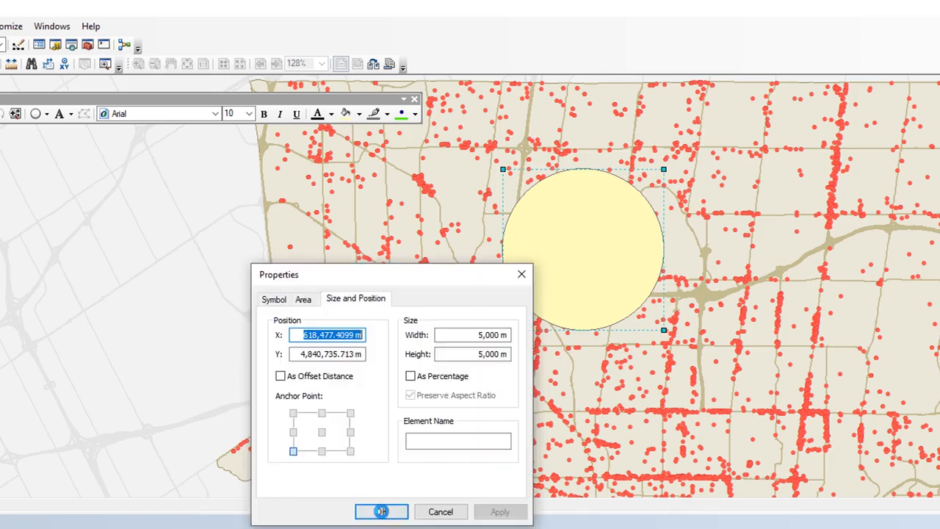
Step: Give the circle No Color fill and a purple outline widened to 3 points
{"action": "left_click", "coordinate": [274, 298]}
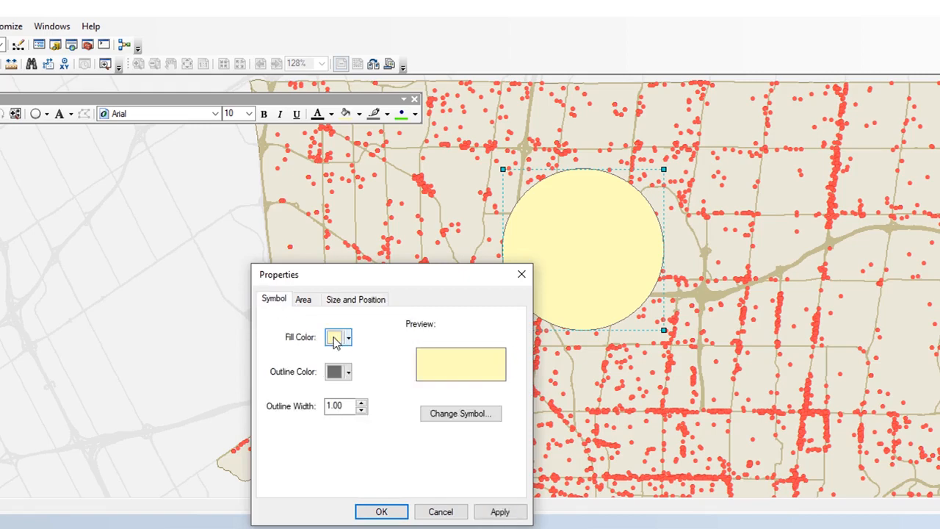
{"action": "left_click", "coordinate": [348, 337]}
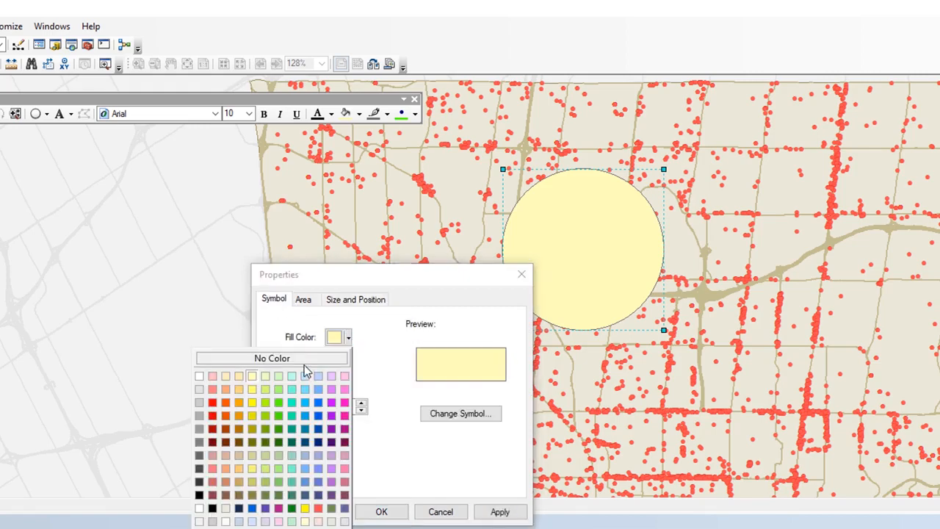
{"action": "left_click", "coordinate": [304, 358]}
{"action": "left_click", "coordinate": [348, 371]}
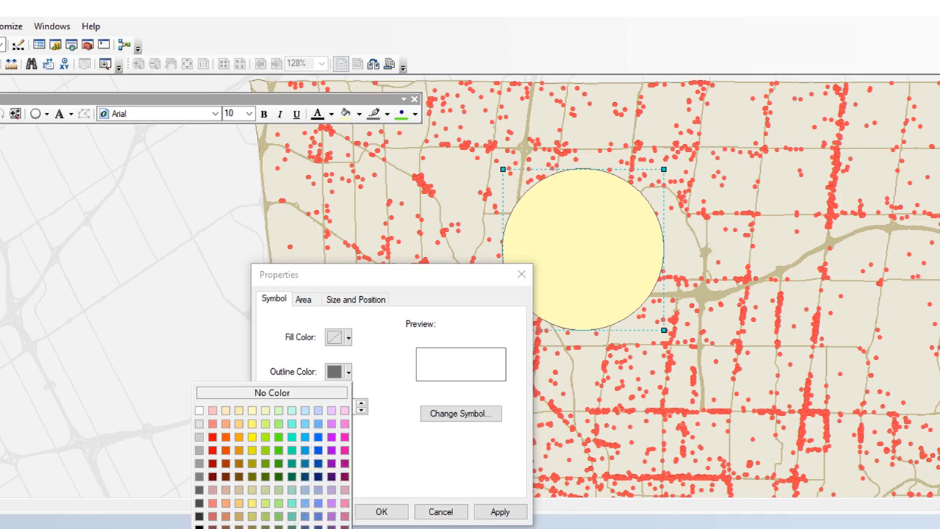
{"action": "left_click", "coordinate": [331, 479]}
{"action": "left_click", "coordinate": [361, 404]}
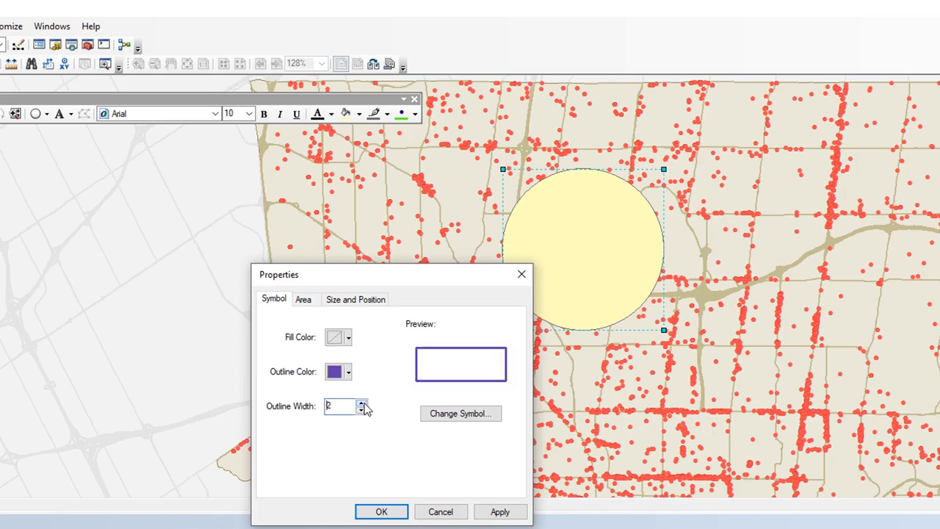
{"action": "left_click", "coordinate": [361, 404]}
{"action": "left_click", "coordinate": [383, 512]}
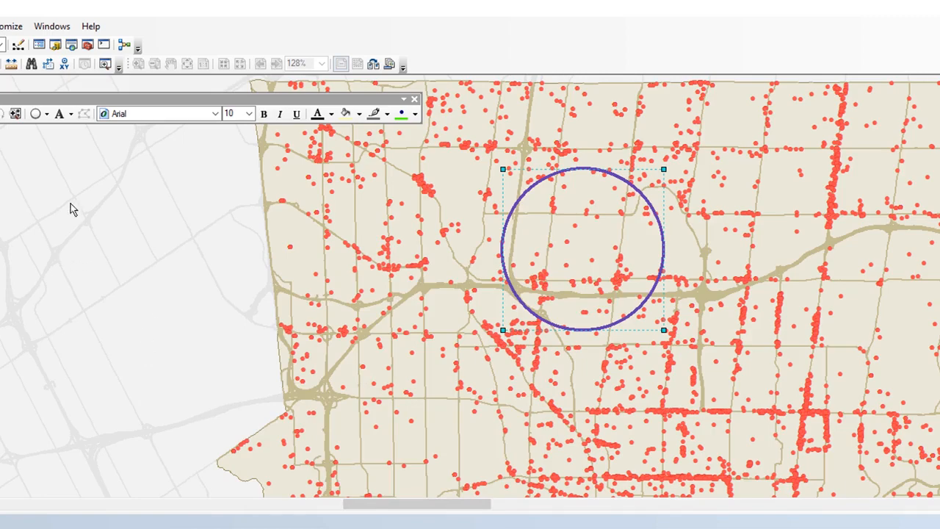
Step: Select the restaurant points lying inside the circle graphic with Select By Graphics
{"action": "left_click", "coordinate": [121, 114]}
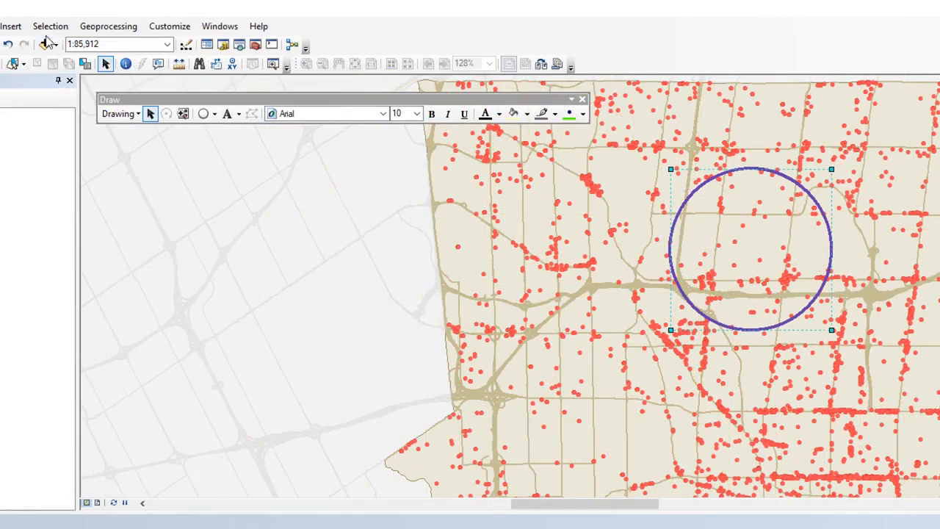
{"action": "left_click", "coordinate": [59, 29]}
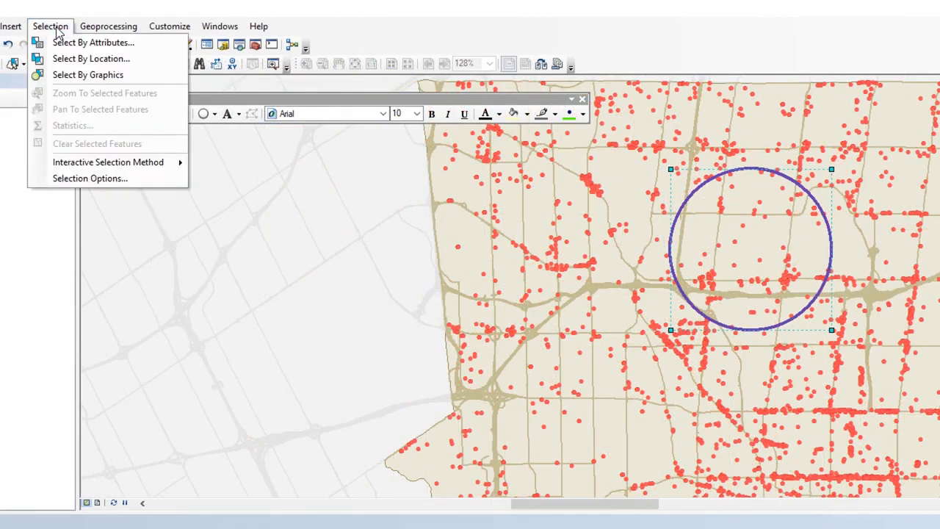
{"action": "left_click", "coordinate": [88, 75]}
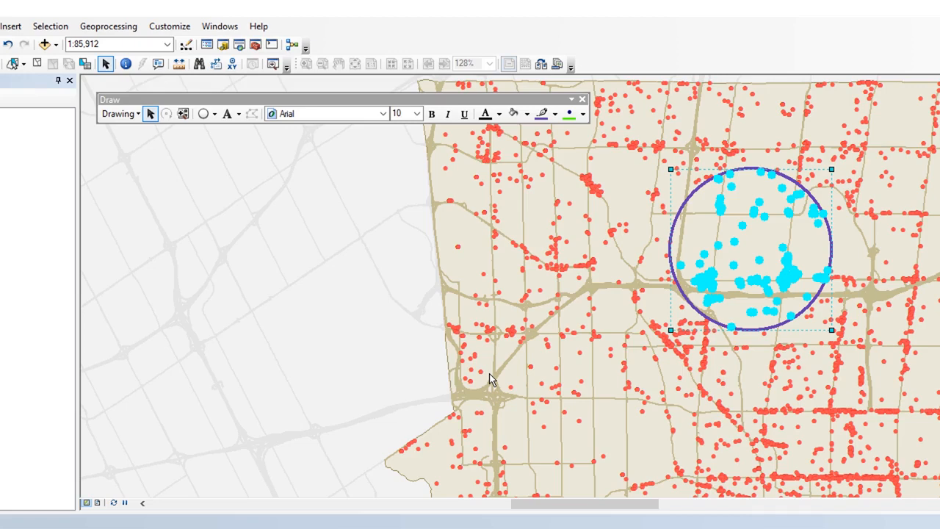
Step: Clear the selection, move the circle east, and select the restaurants inside its new area
{"action": "left_click", "coordinate": [37, 64]}
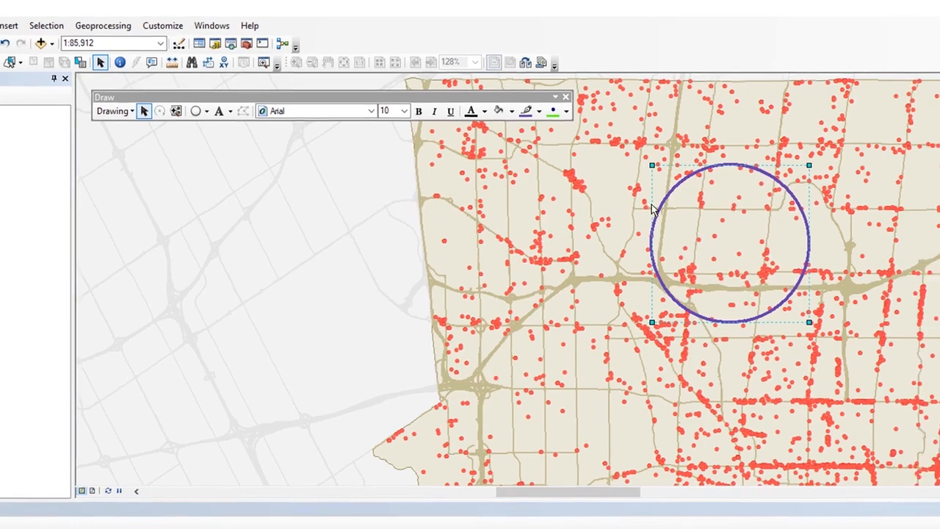
{"action": "left_click_drag", "start_coordinate": [788, 255], "coordinate": [939, 312]}
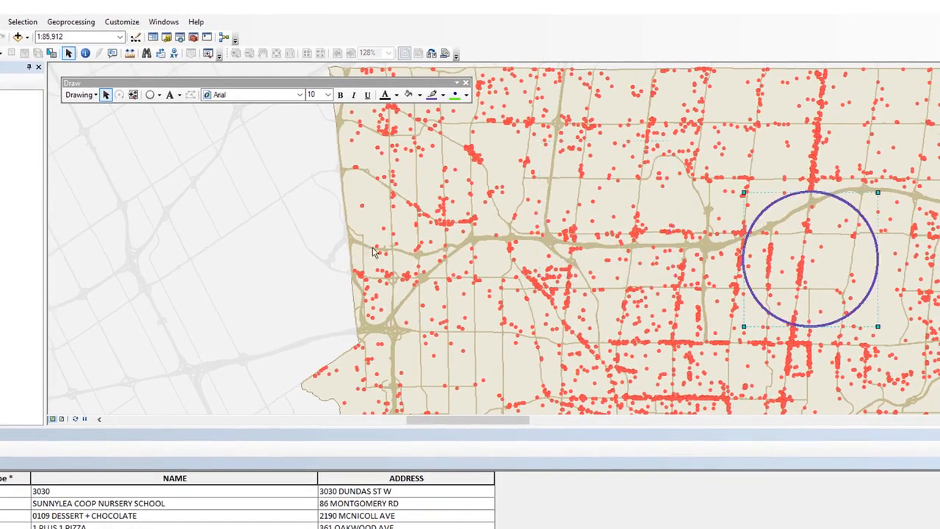
{"action": "left_click", "coordinate": [22, 21]}
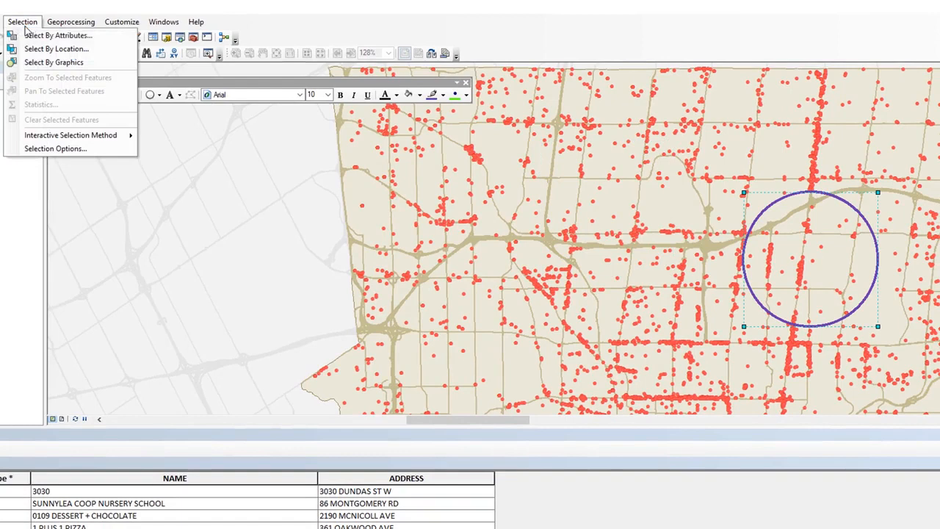
{"action": "left_click", "coordinate": [35, 63]}
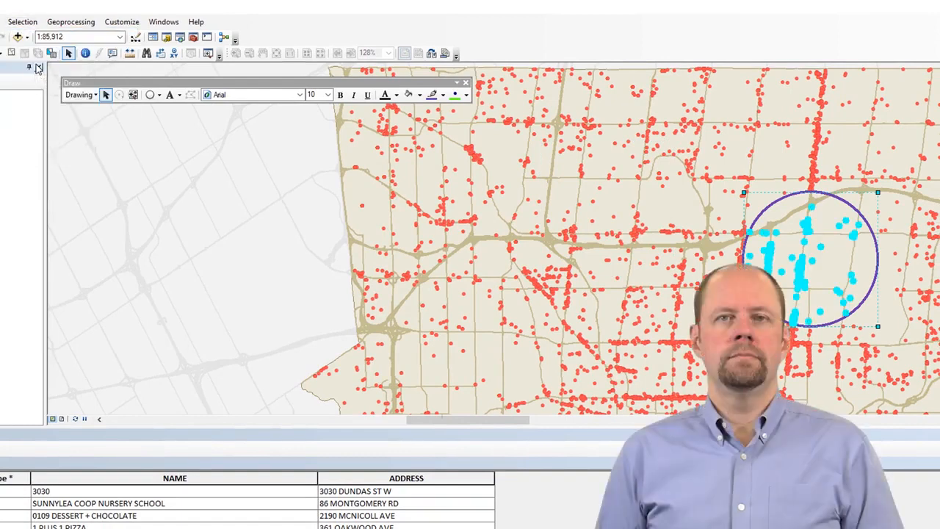